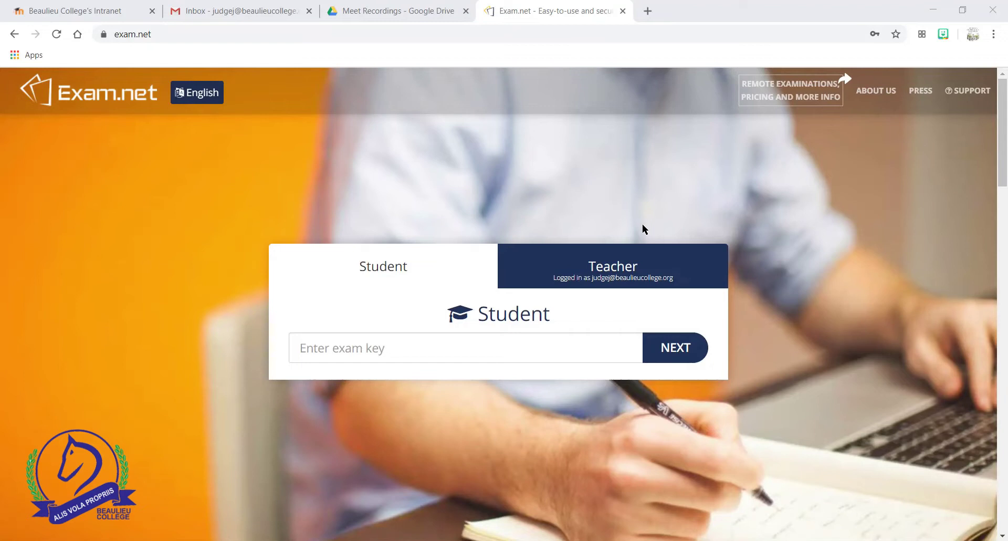
Enter the teacher area and start a new exam named "fun with flags"
{"action": "left_click", "coordinate": [593, 269]}
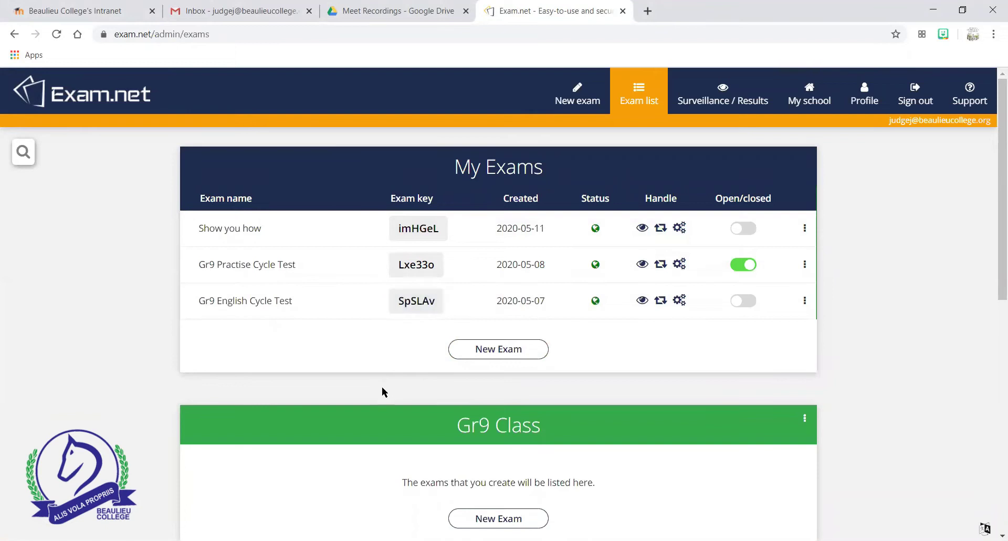
{"action": "left_click", "coordinate": [575, 87]}
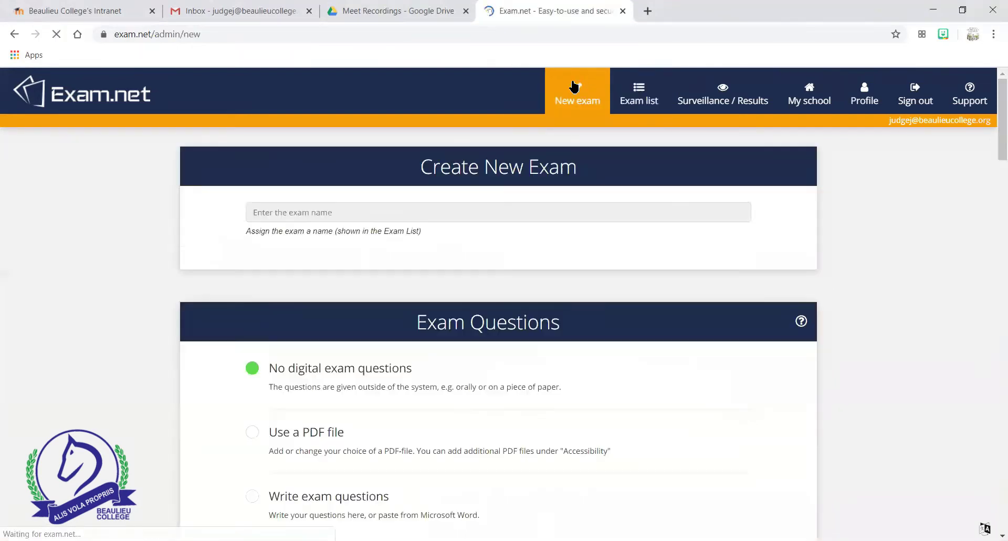
{"action": "left_click", "coordinate": [259, 211]}
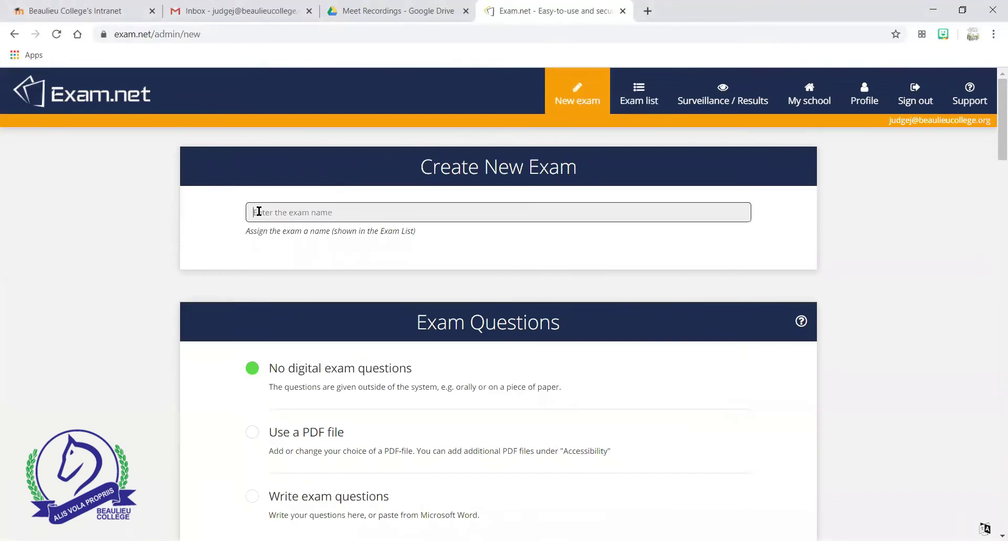
{"action": "type", "text": "fun with flags"}
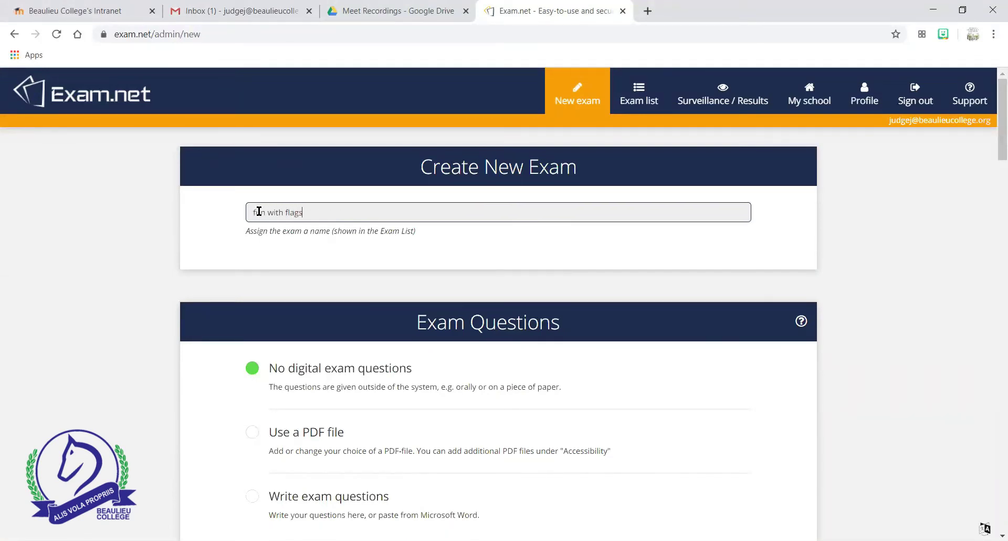
Draft the written exam question "1. how did you do that?" and discard the edit
{"action": "left_click_drag", "start_coordinate": [998, 116], "coordinate": [991, 141]}
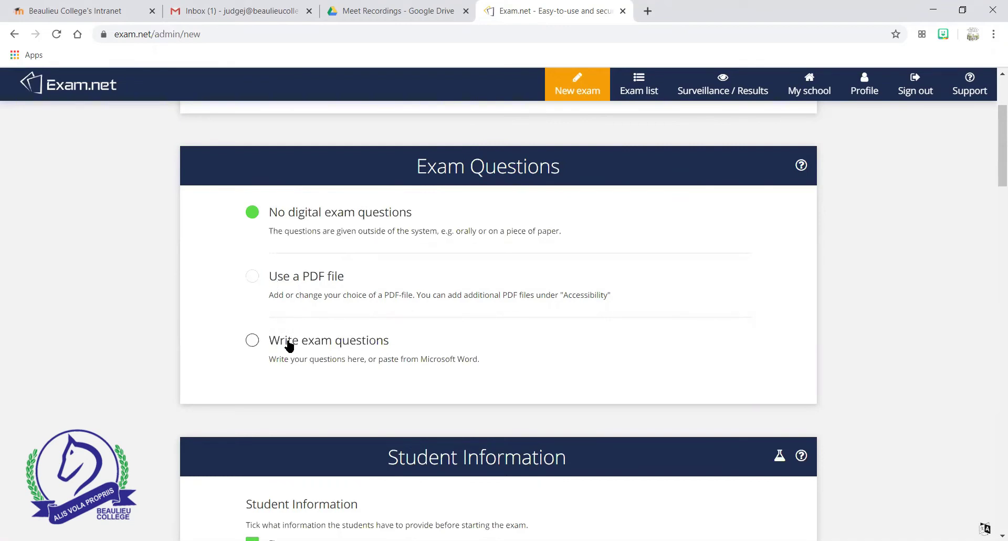
{"action": "left_click", "coordinate": [253, 341]}
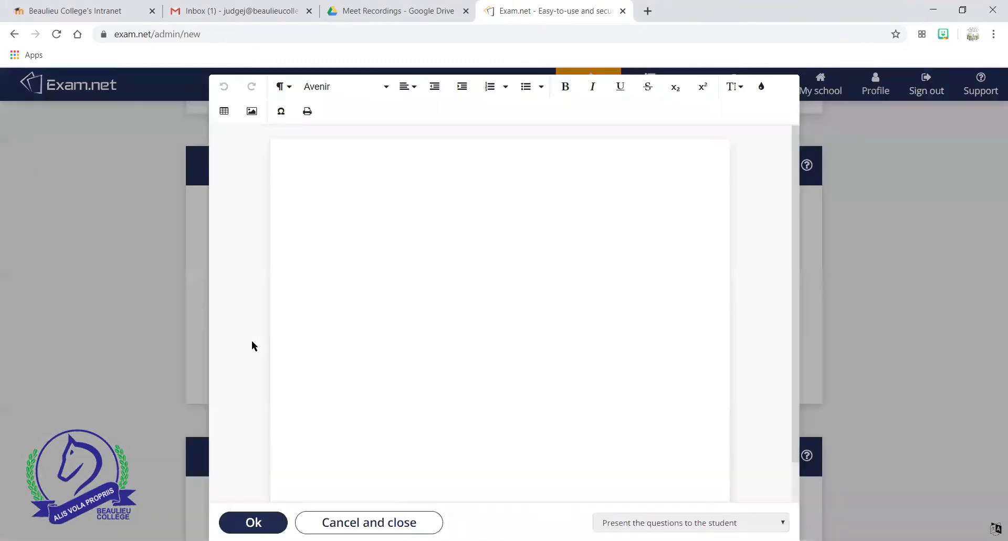
{"action": "left_click", "coordinate": [376, 173]}
{"action": "type", "text": "1. how did"}
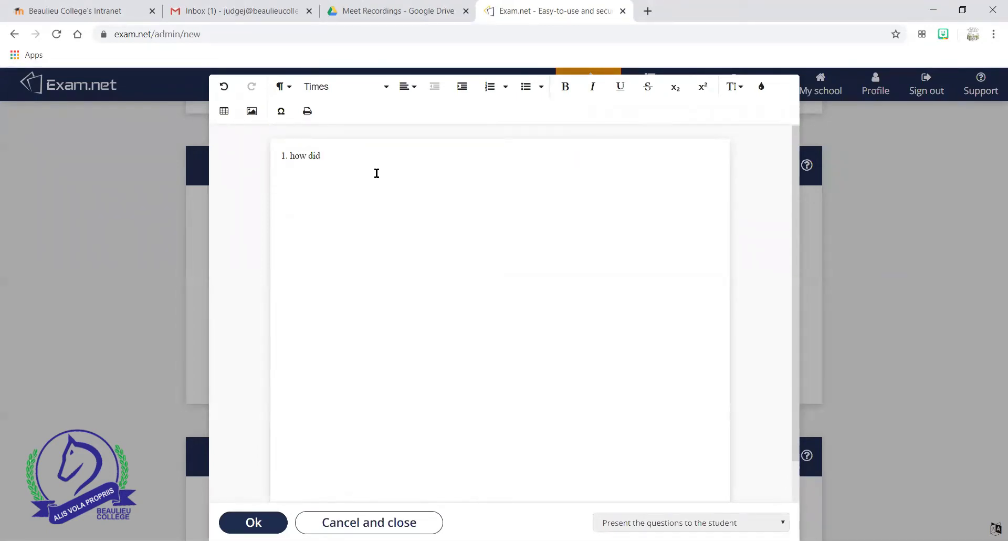
{"action": "type", "text": "you do that?"}
{"action": "left_click", "coordinate": [373, 523]}
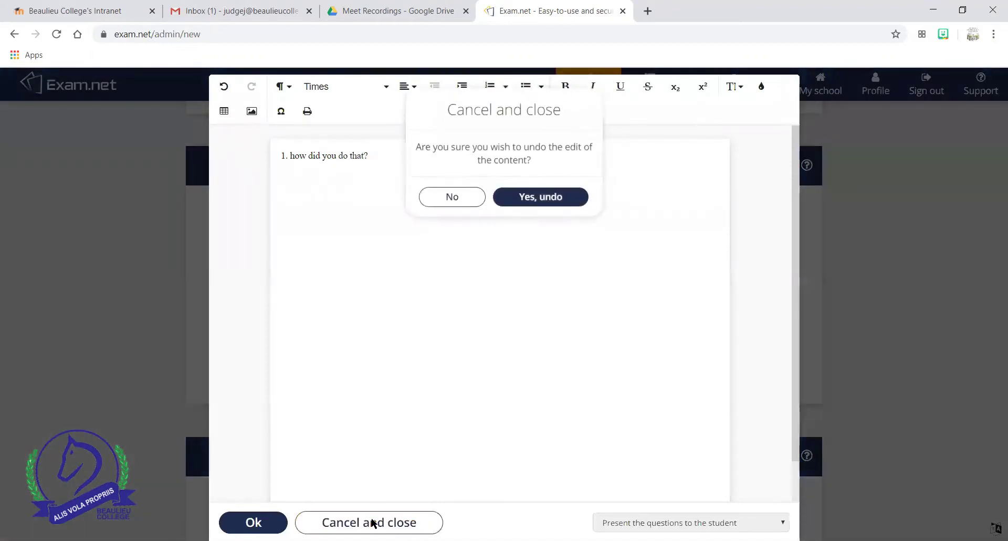
{"action": "left_click", "coordinate": [536, 206]}
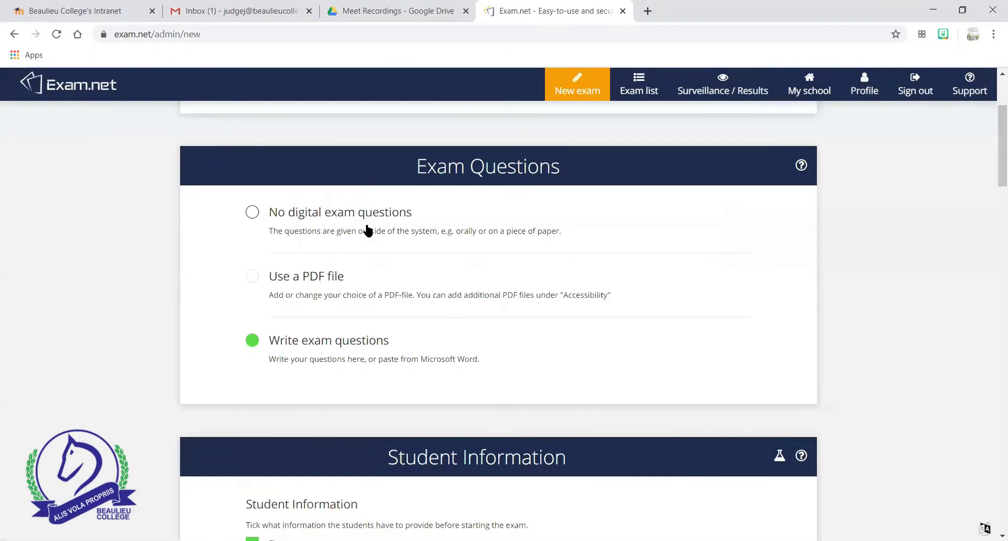
Use the PDF file "GRADE NINE PRACTISE CYCLE TEST.pdf" as the exam questions, checking its preview through to the end
{"action": "left_click", "coordinate": [308, 277]}
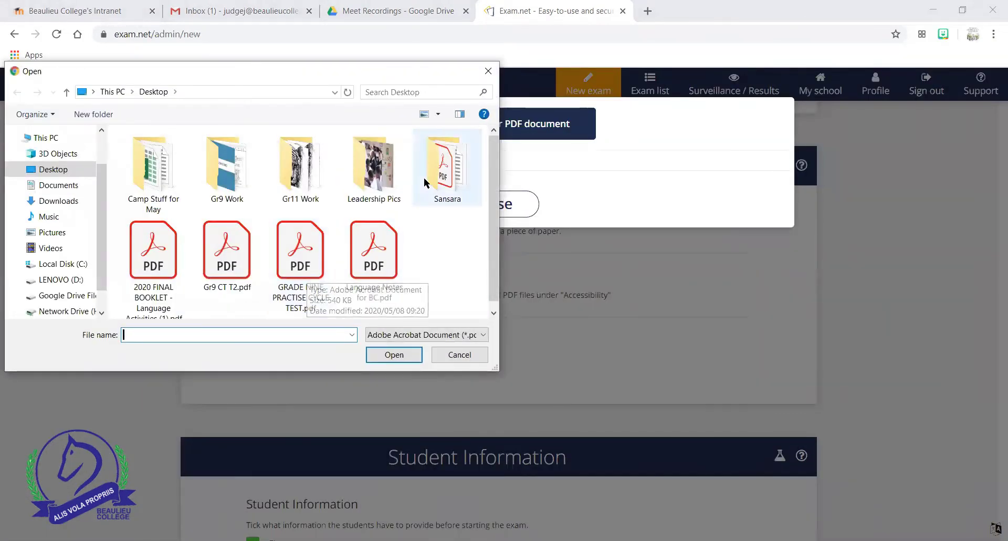
{"action": "left_click", "coordinate": [301, 277]}
{"action": "double_click", "coordinate": [304, 273]}
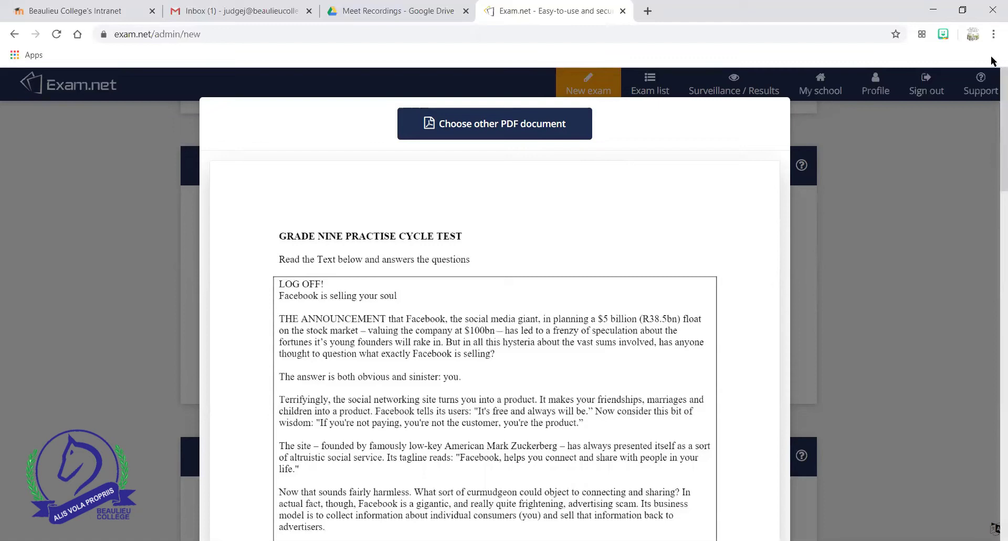
{"action": "left_click_drag", "start_coordinate": [1001, 107], "coordinate": [982, 469]}
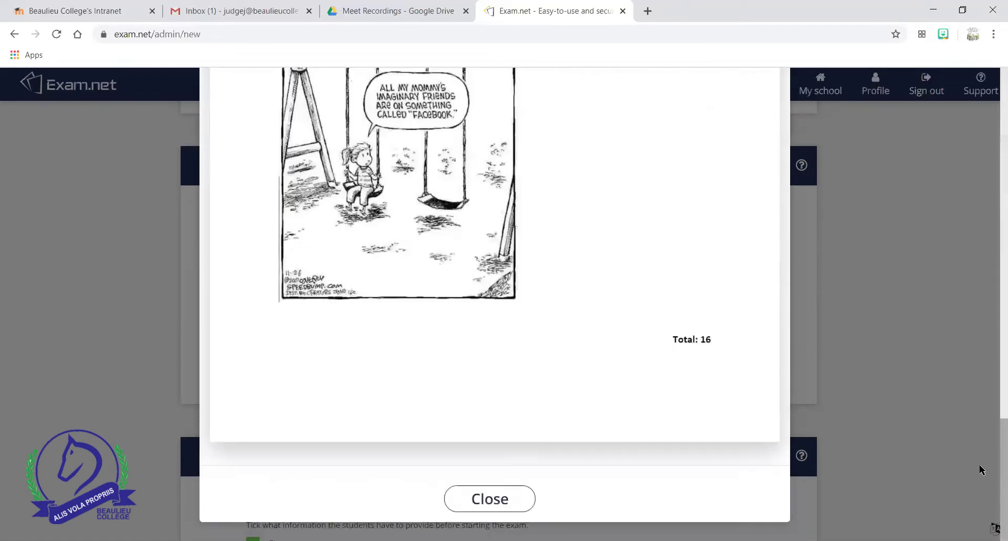
{"action": "left_click", "coordinate": [478, 502]}
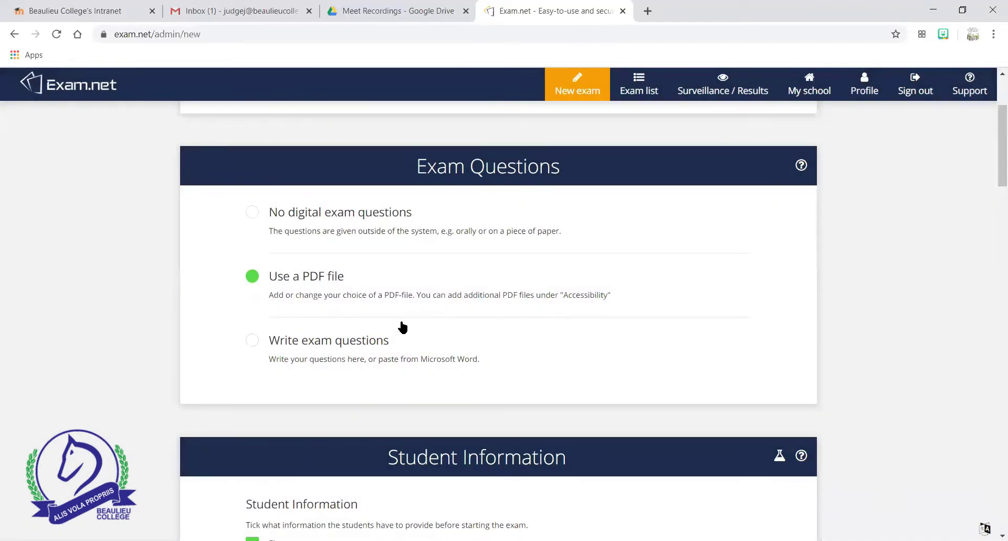
Remove Teacher name and Class from the information students must provide before starting the exam
{"action": "left_click_drag", "start_coordinate": [991, 171], "coordinate": [991, 223]}
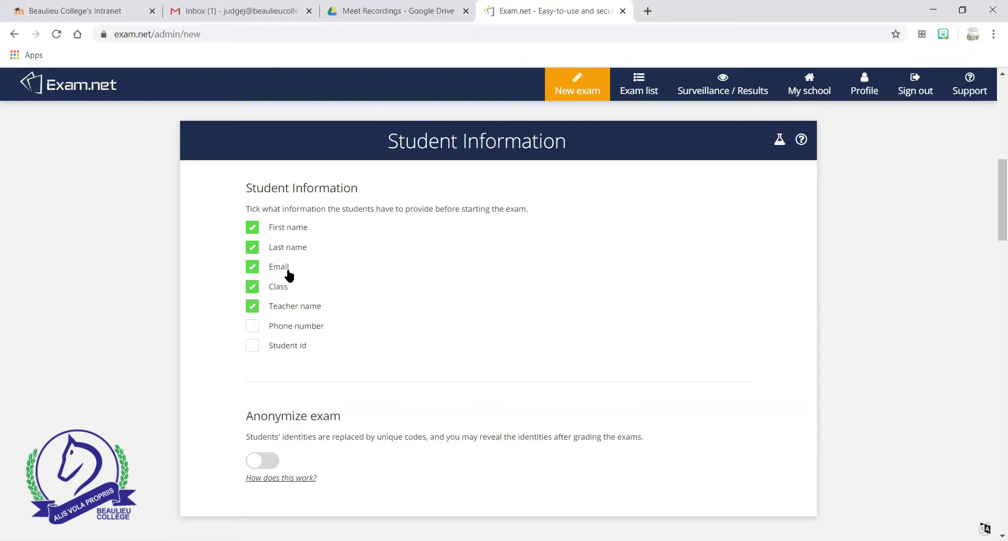
{"action": "left_click", "coordinate": [252, 308]}
{"action": "left_click", "coordinate": [253, 288]}
Expand the accessibility tools for the student workspace and switch speech synthesis on and back off
{"action": "left_click_drag", "start_coordinate": [997, 180], "coordinate": [996, 208]}
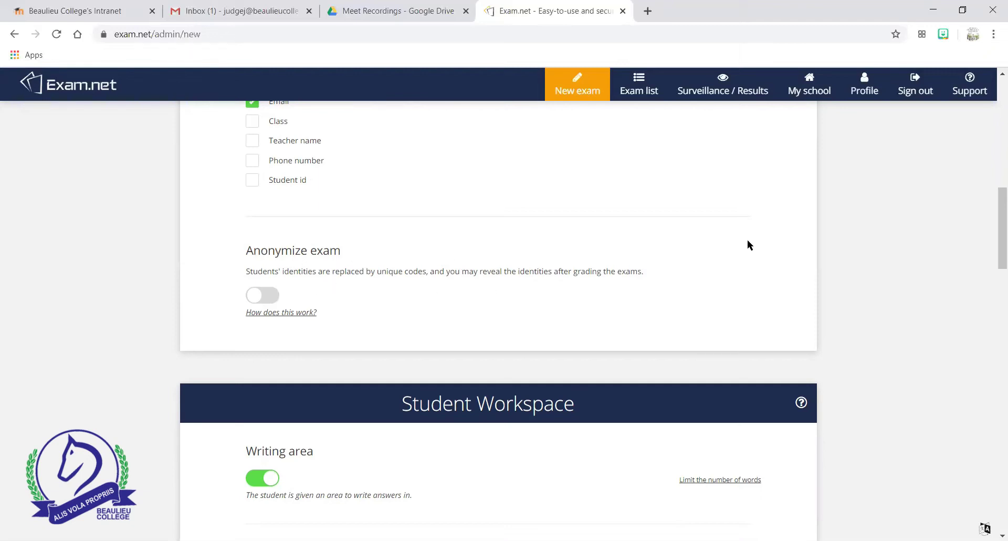
{"action": "left_click_drag", "start_coordinate": [996, 210], "coordinate": [996, 248]}
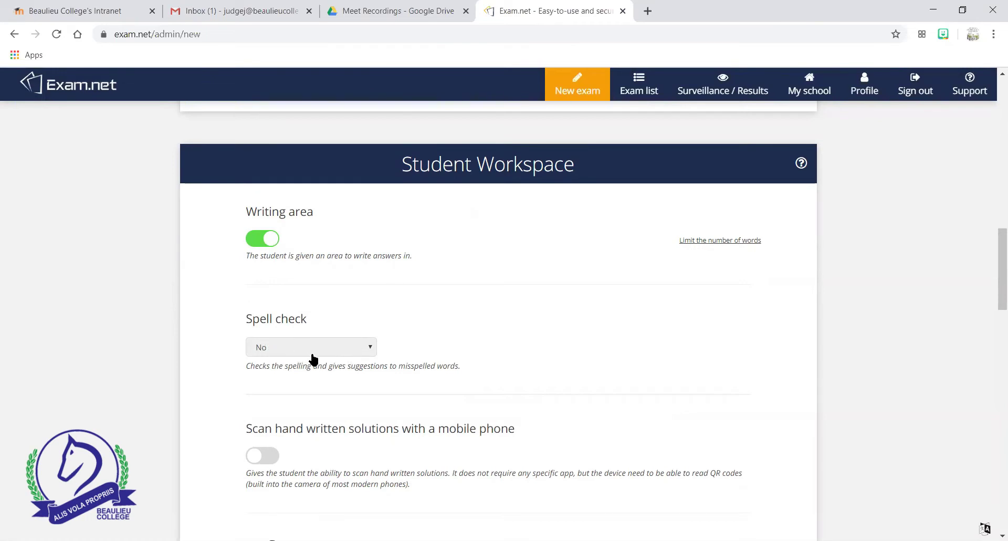
{"action": "left_click_drag", "start_coordinate": [999, 241], "coordinate": [992, 308]}
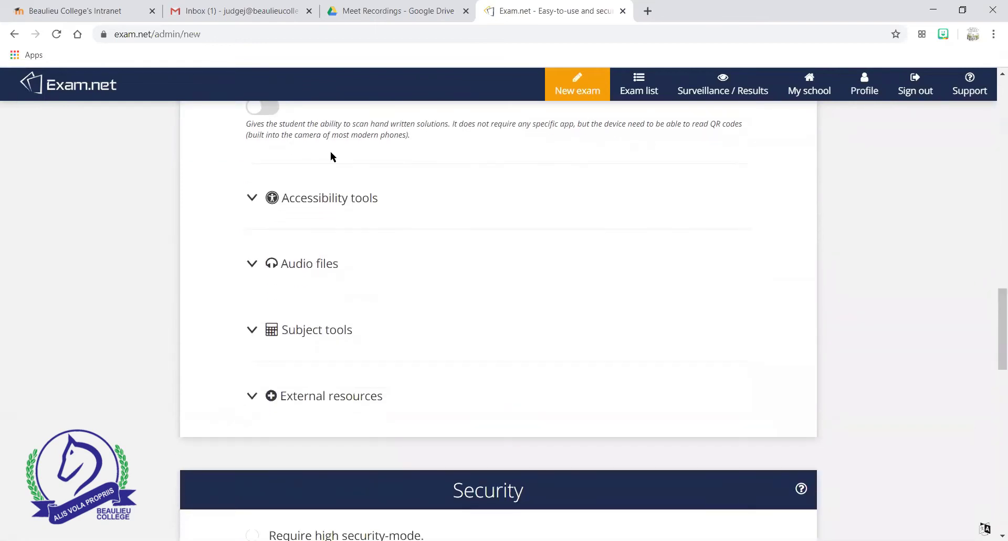
{"action": "left_click", "coordinate": [251, 199]}
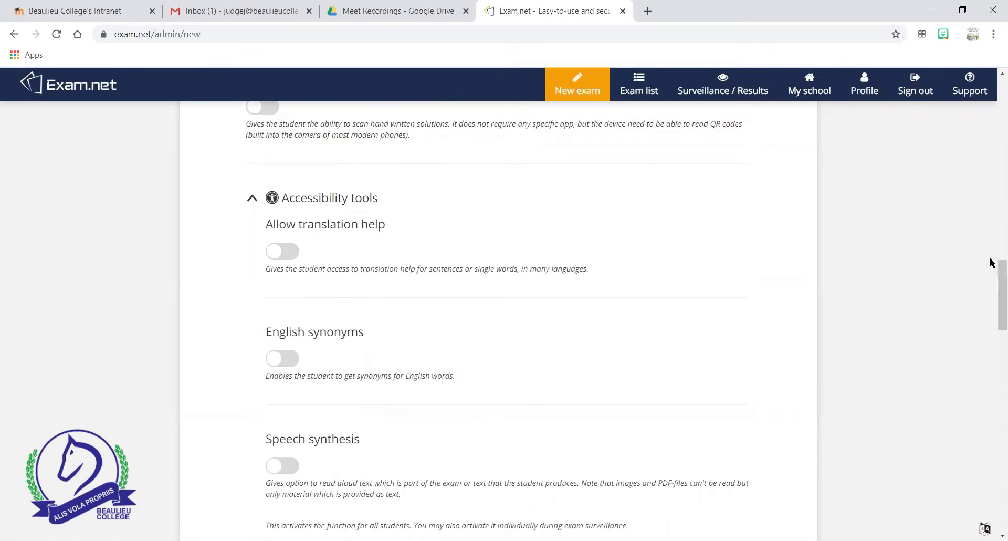
{"action": "left_click_drag", "start_coordinate": [992, 267], "coordinate": [992, 274]}
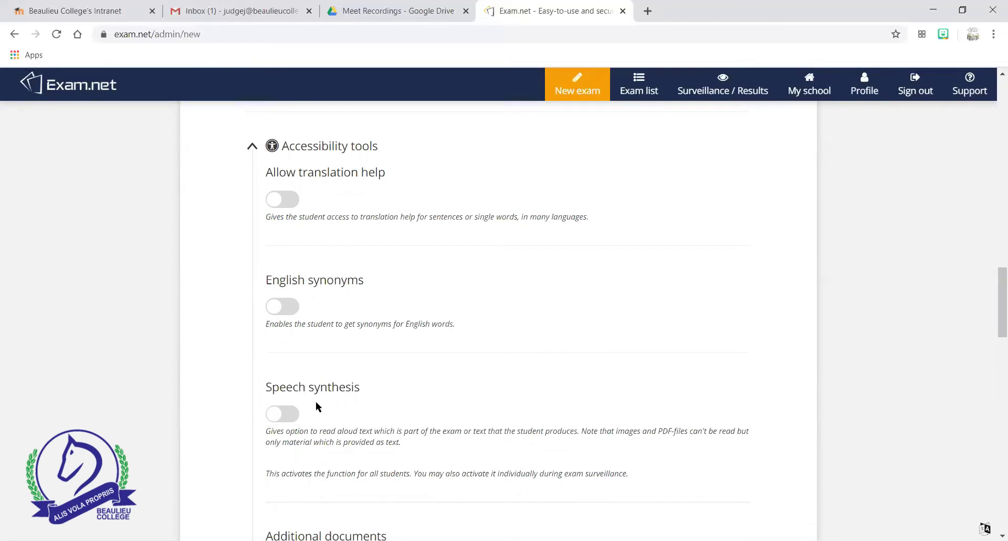
{"action": "left_click", "coordinate": [277, 421]}
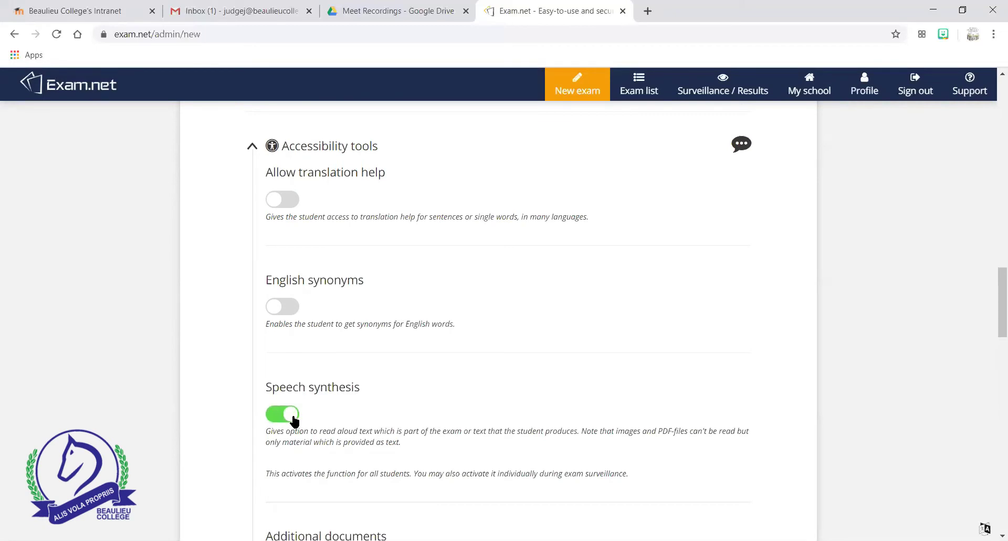
{"action": "left_click", "coordinate": [294, 419]}
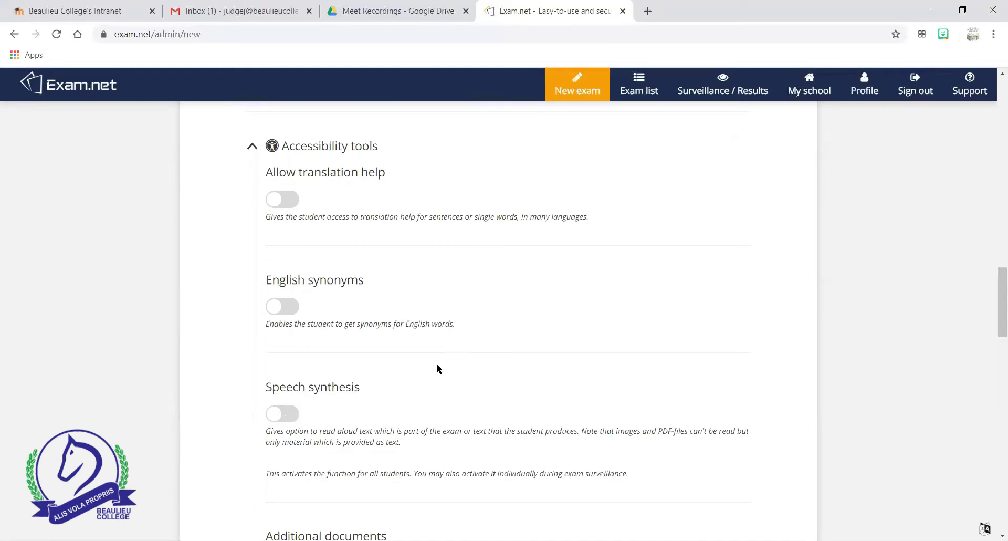
Switch the calculator in the subject tools on and back off
{"action": "left_click_drag", "start_coordinate": [995, 283], "coordinate": [988, 109]}
{"action": "scroll", "coordinate": [989, 109], "scroll_direction": "down", "scroll_amount": 2}
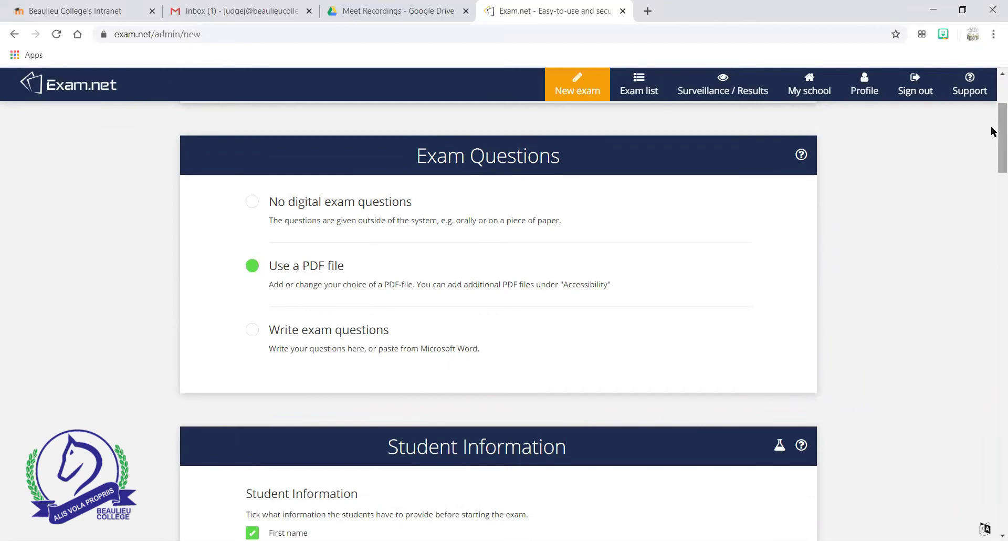
{"action": "scroll", "coordinate": [992, 158], "scroll_direction": "down", "scroll_amount": 1}
{"action": "scroll", "coordinate": [992, 158], "scroll_direction": "down", "scroll_amount": 15}
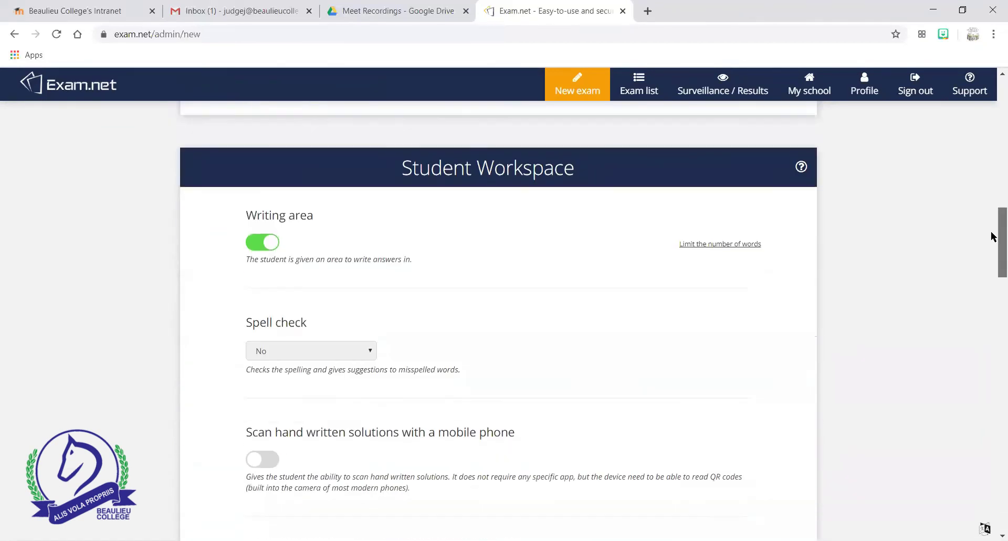
{"action": "scroll", "coordinate": [986, 271], "scroll_direction": "down", "scroll_amount": 6}
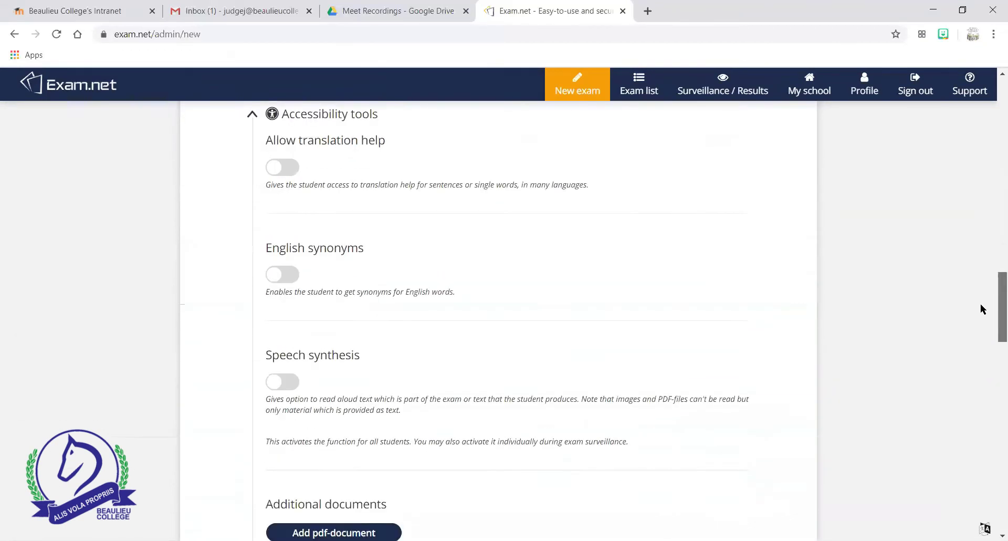
{"action": "scroll", "coordinate": [977, 325], "scroll_direction": "down", "scroll_amount": 6}
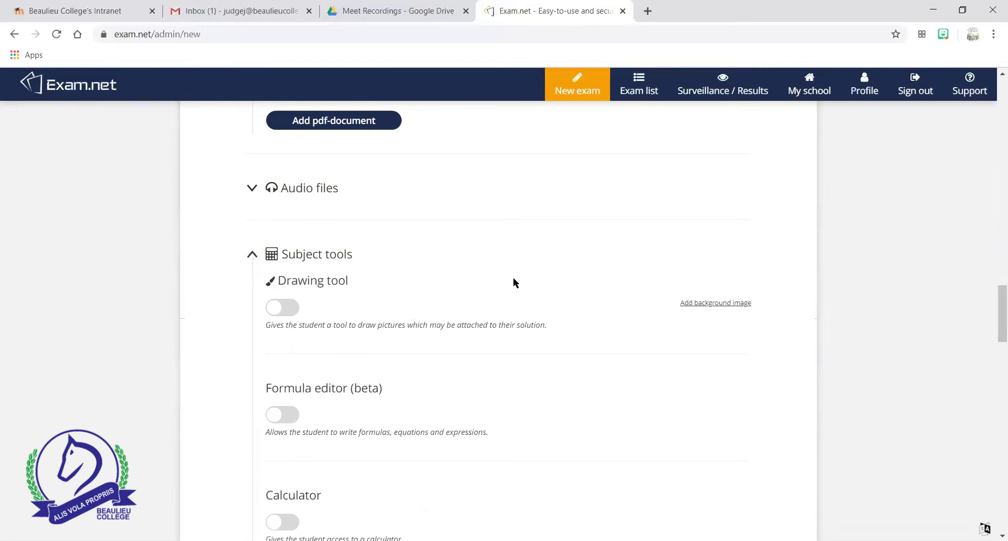
{"action": "left_click_drag", "start_coordinate": [992, 304], "coordinate": [997, 320]}
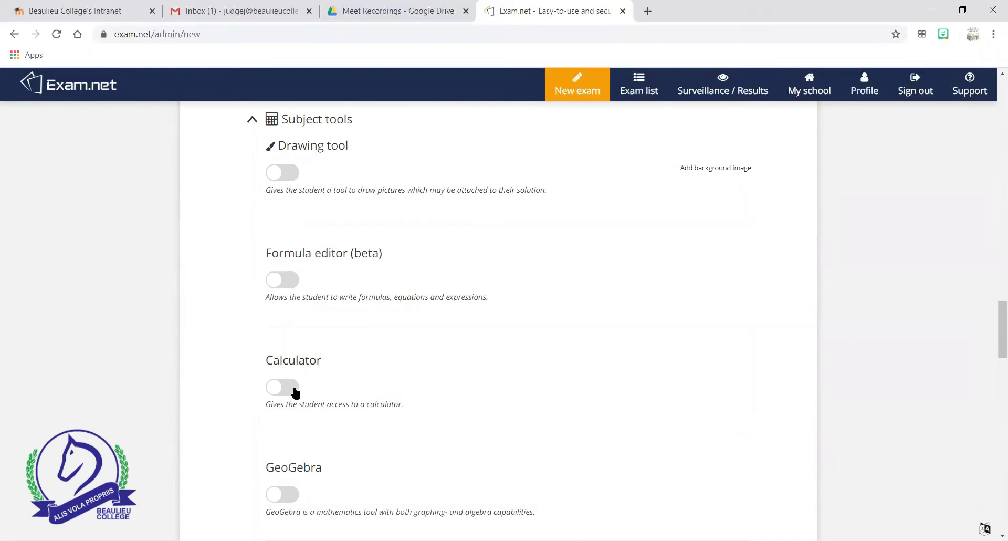
{"action": "left_click", "coordinate": [277, 391]}
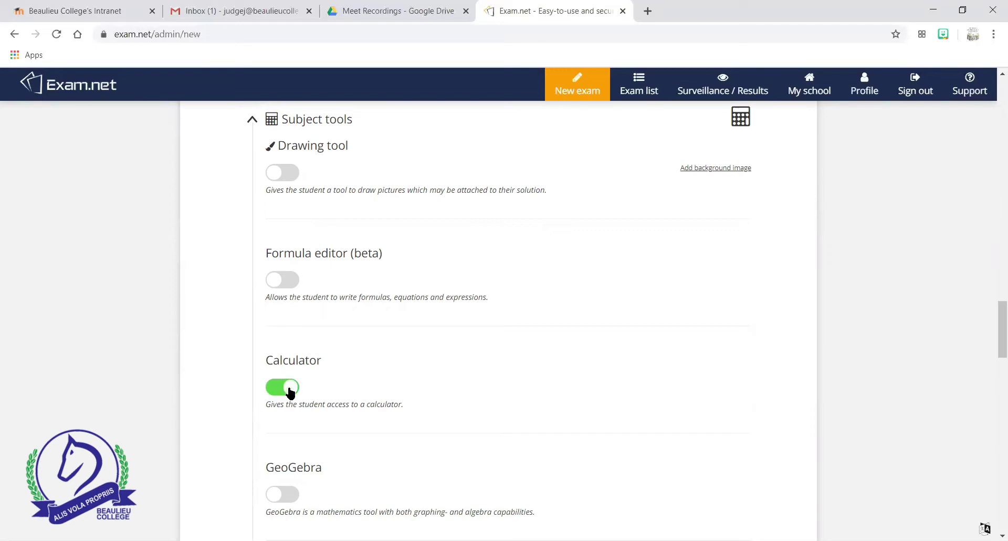
{"action": "left_click", "coordinate": [290, 391]}
Look at the requirements for external resources and collapse that section again
{"action": "left_click_drag", "start_coordinate": [997, 320], "coordinate": [992, 385]}
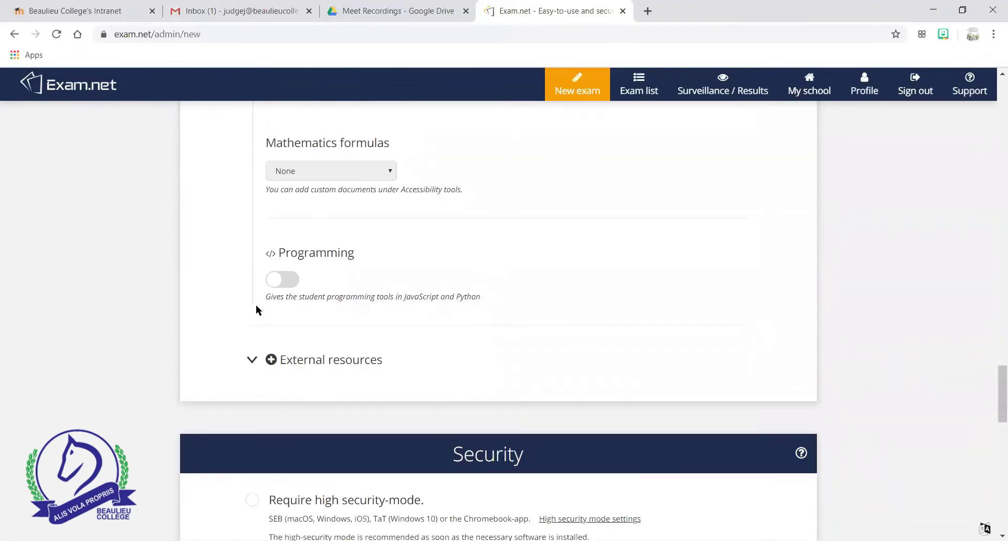
{"action": "left_click", "coordinate": [252, 362]}
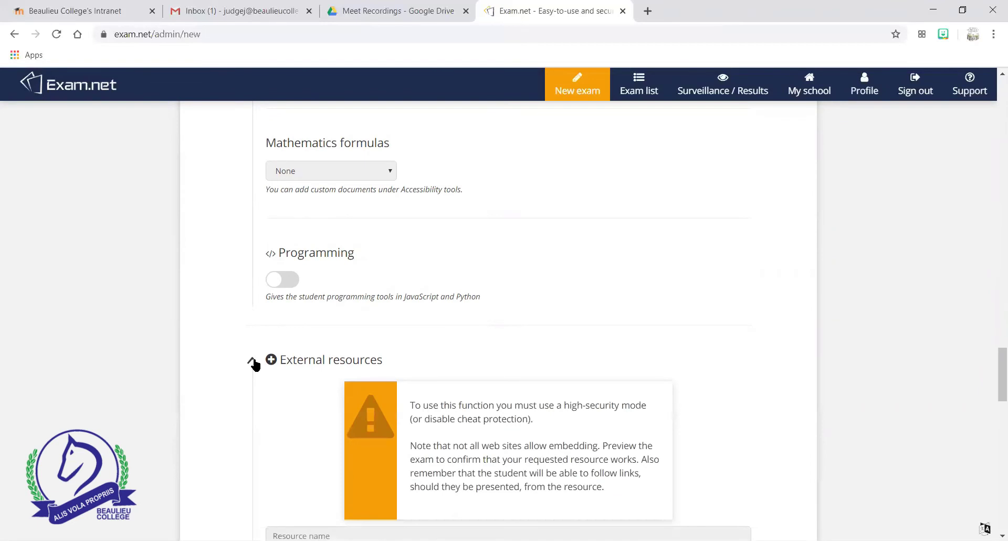
{"action": "left_click", "coordinate": [252, 361]}
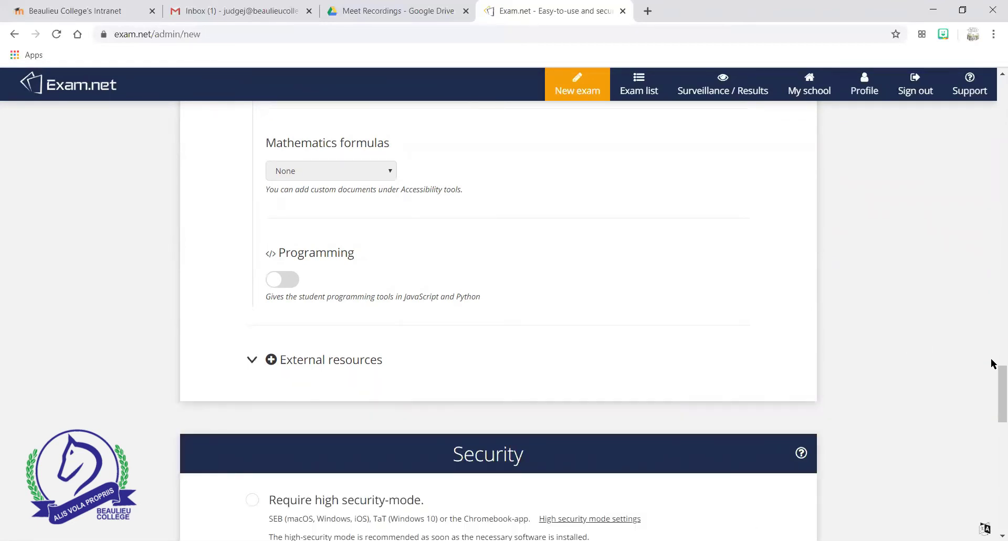
Choose "Notify the teacher but don't lock the student" for the lower security-mode and create the exam
{"action": "left_click_drag", "start_coordinate": [993, 382], "coordinate": [993, 424]}
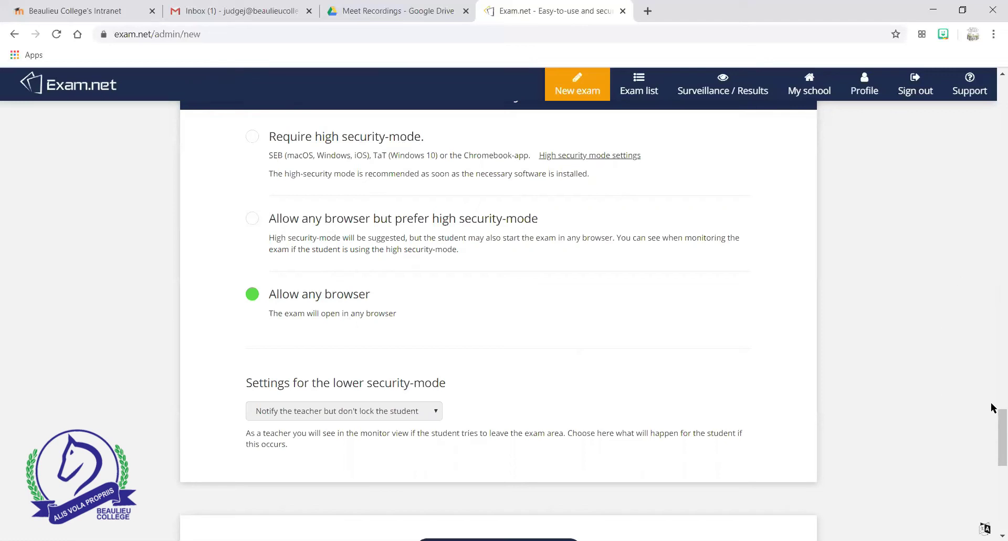
{"action": "scroll", "coordinate": [992, 425], "scroll_direction": "down", "scroll_amount": 3}
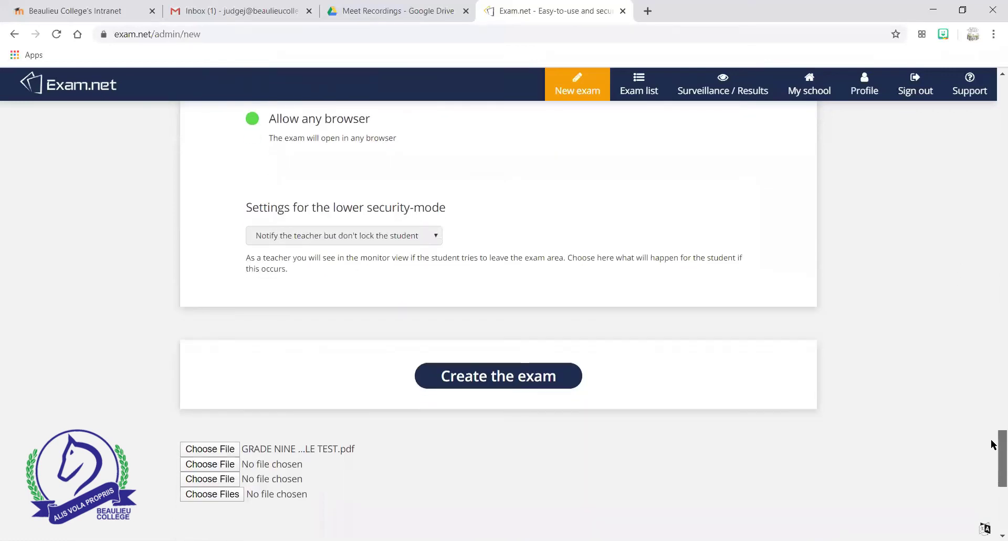
{"action": "left_click", "coordinate": [438, 226]}
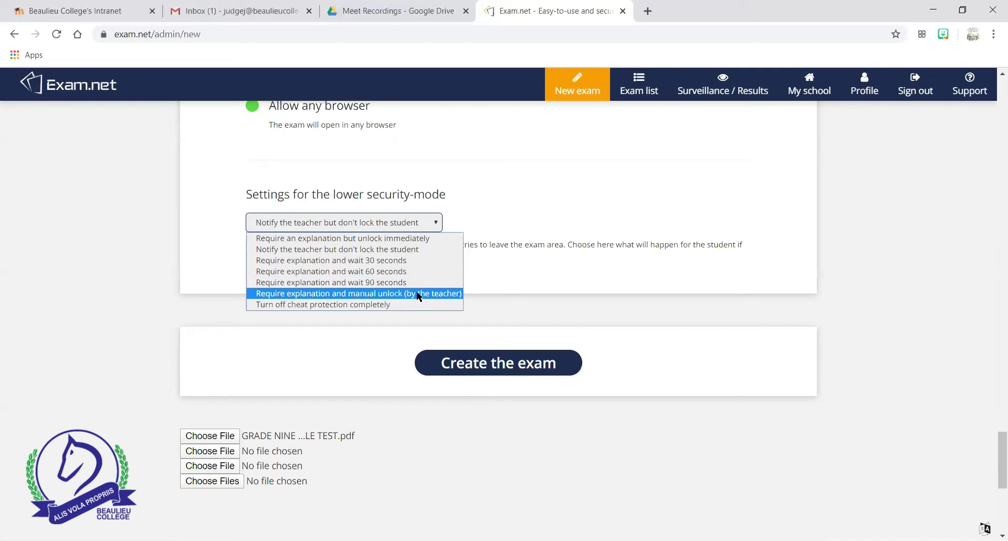
{"action": "left_click", "coordinate": [360, 254]}
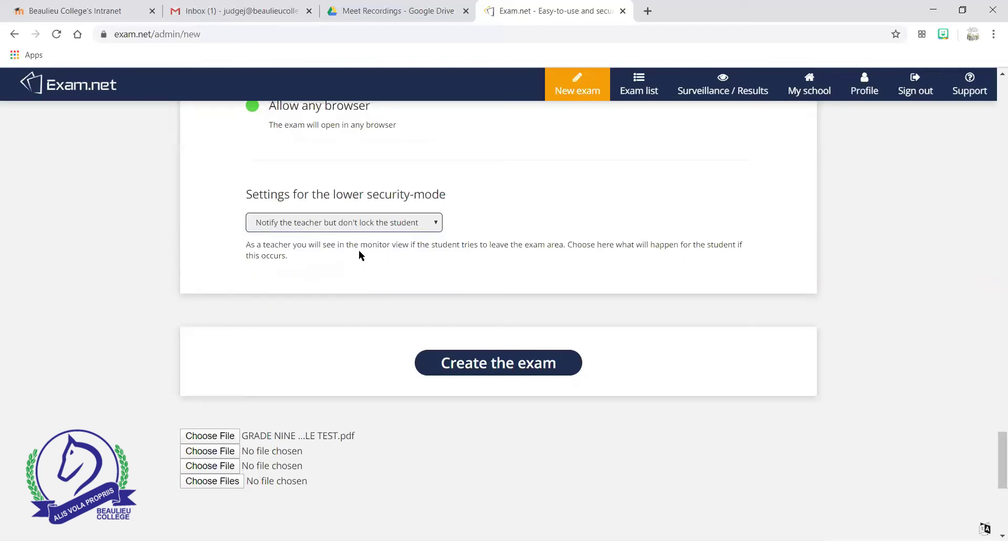
{"action": "left_click", "coordinate": [462, 361]}
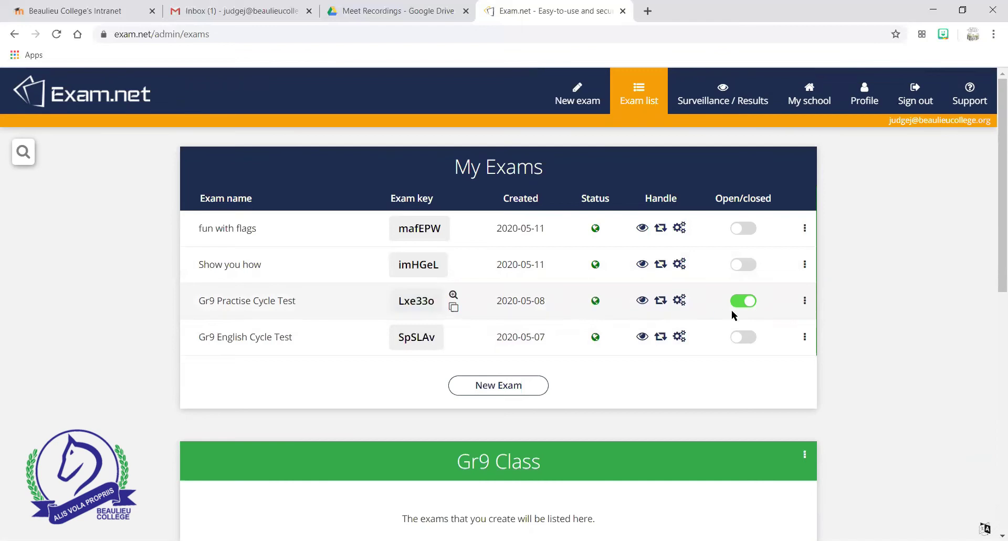
Look at the further options for the Gr9 Practise Cycle Test exam and dismiss them
{"action": "left_click", "coordinate": [805, 303]}
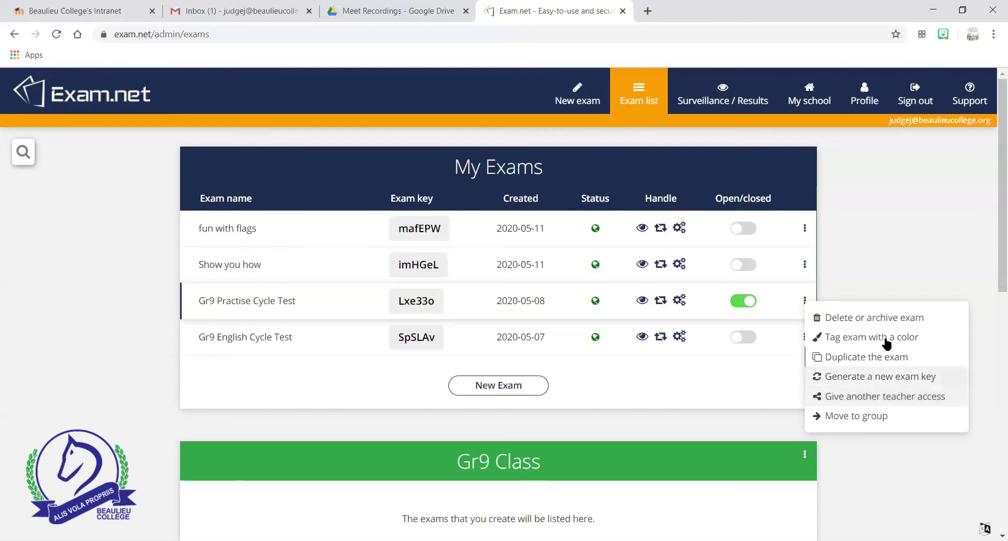
{"action": "left_click", "coordinate": [870, 248]}
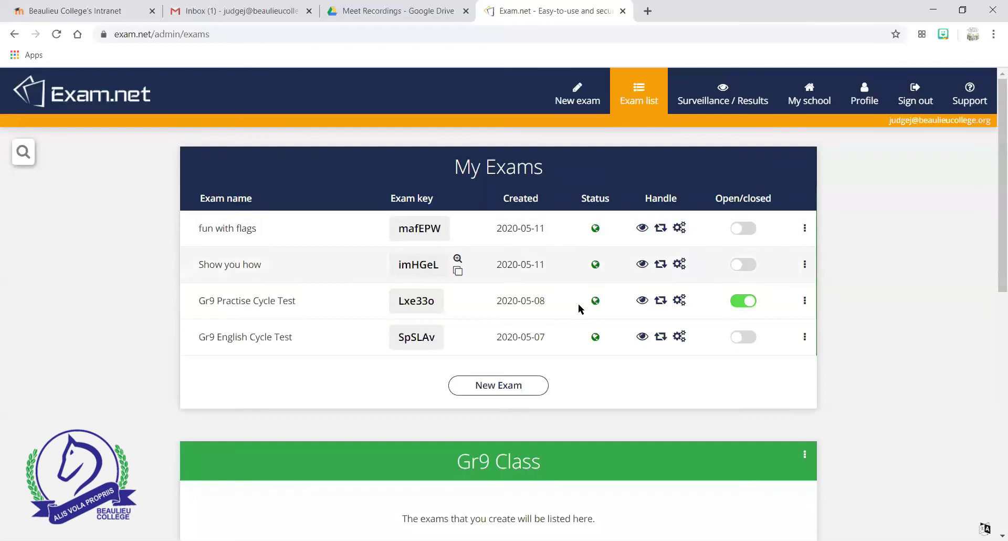
Open the surveillance and results page of the Gr9 Practise Cycle Test and examine its status and available actions
{"action": "left_click", "coordinate": [288, 307]}
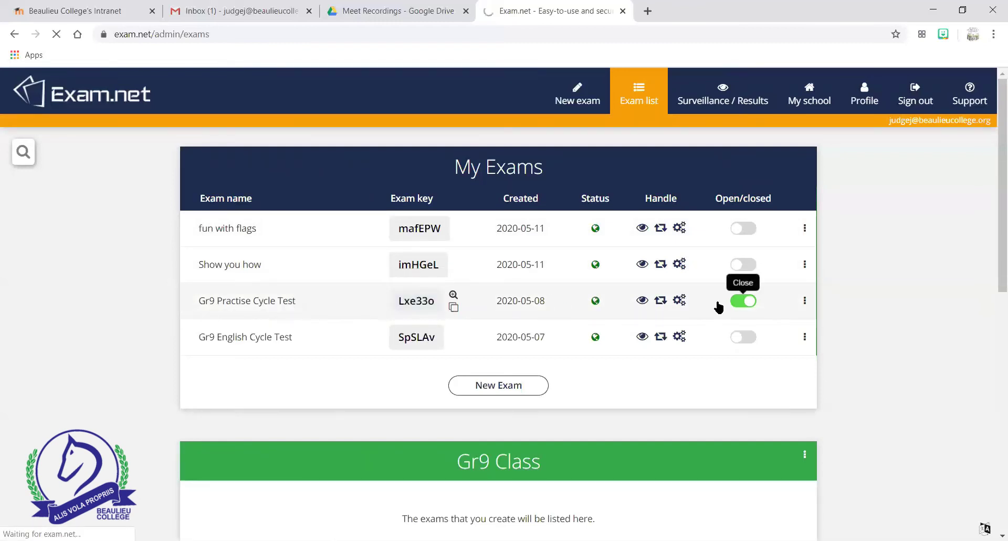
{"action": "double_click", "coordinate": [286, 307]}
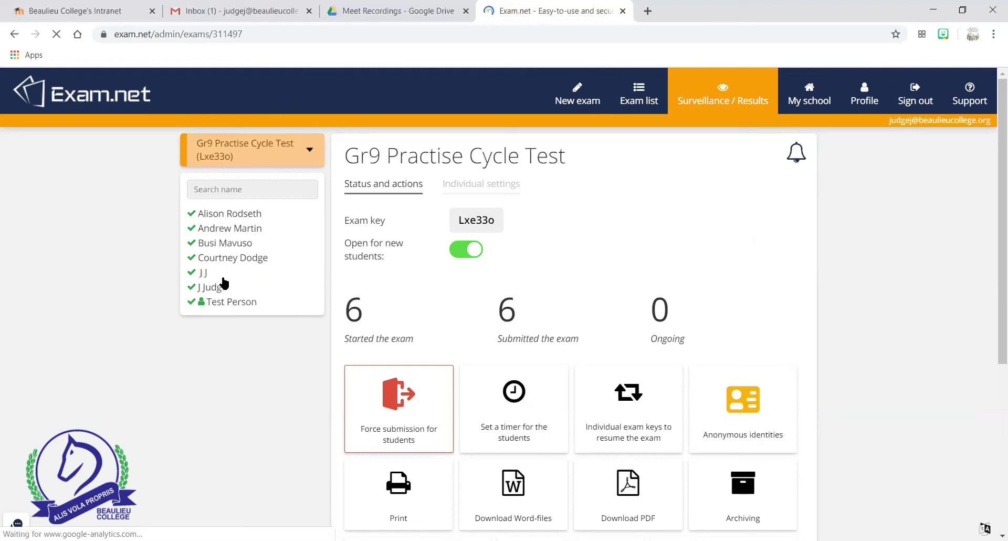
{"action": "scroll", "coordinate": [992, 169], "scroll_direction": "down", "scroll_amount": 1}
{"action": "scroll", "coordinate": [992, 179], "scroll_direction": "down", "scroll_amount": 2}
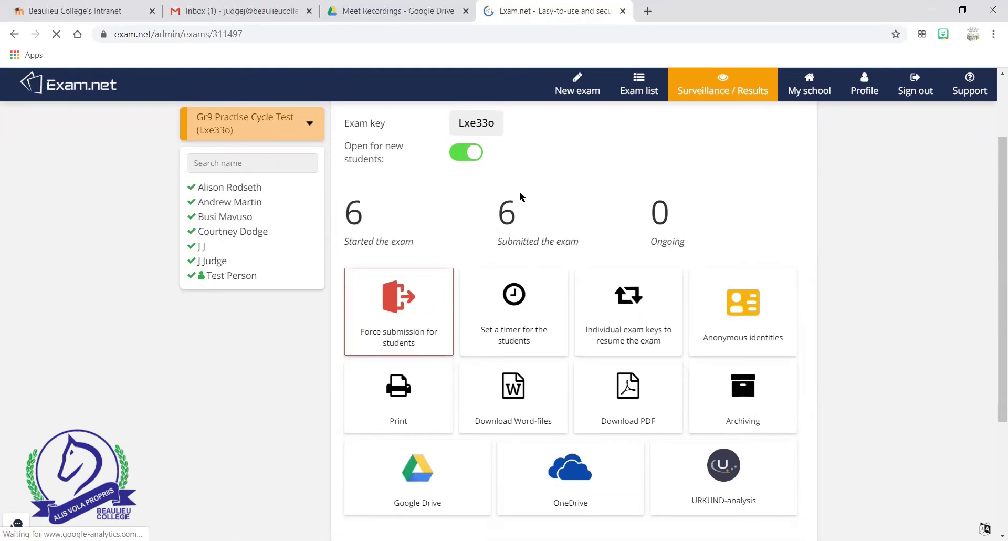
Look at the student timer and the forced submission dialogs, dismissing each without applying it
{"action": "left_click", "coordinate": [516, 322]}
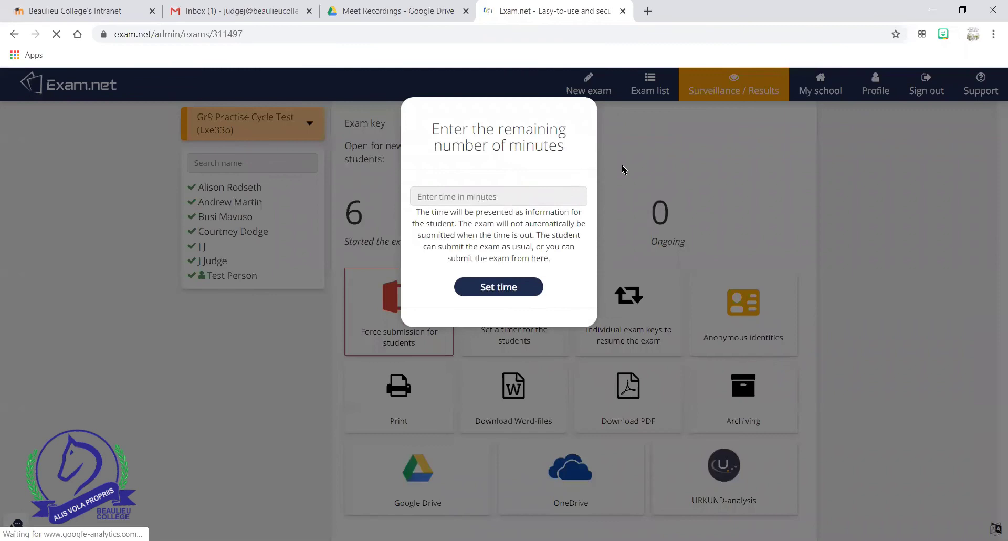
{"action": "left_click", "coordinate": [751, 186]}
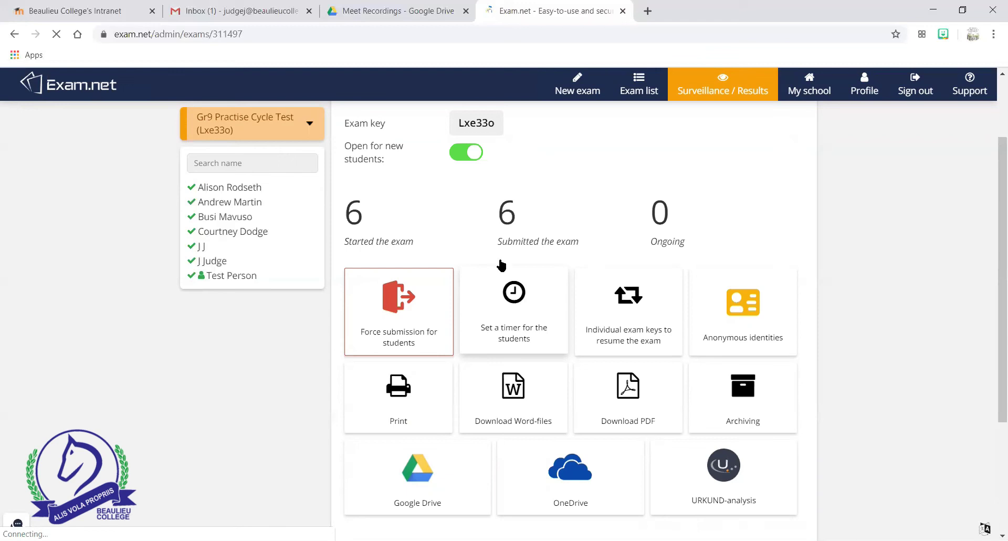
{"action": "left_click", "coordinate": [395, 305]}
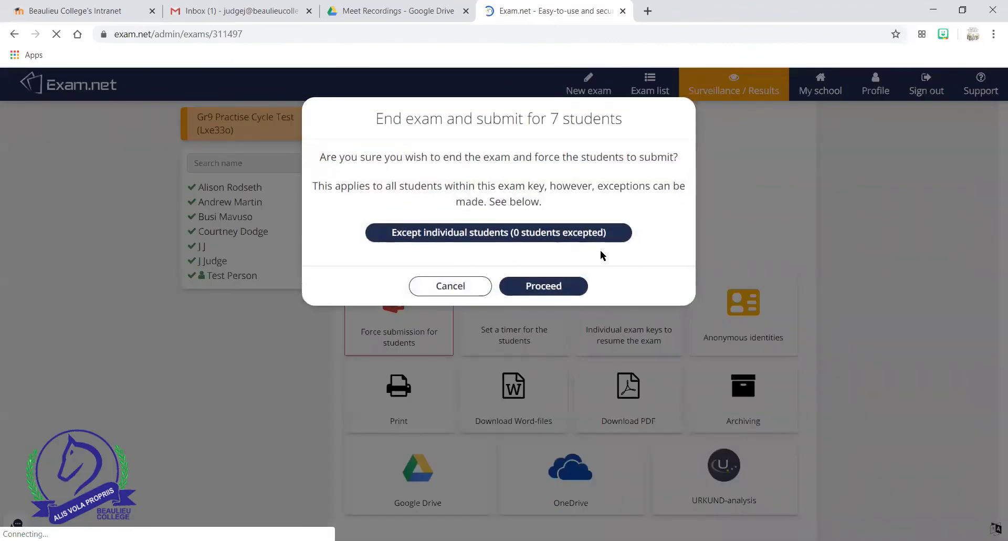
{"action": "left_click", "coordinate": [785, 252]}
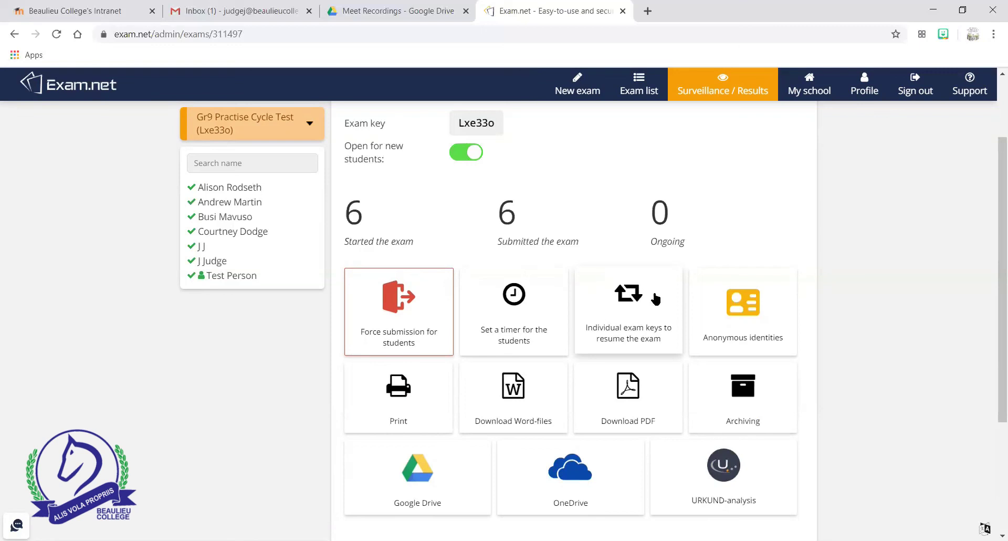
View the fourth listed student's individual key to resume the exam, close it and return to the exam's surveillance page
{"action": "left_click", "coordinate": [634, 302]}
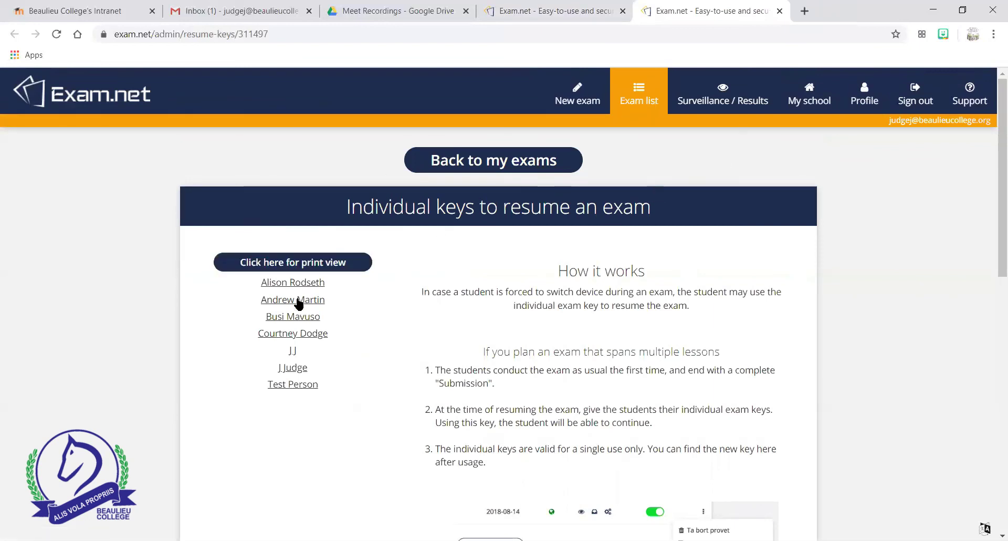
{"action": "left_click", "coordinate": [290, 333]}
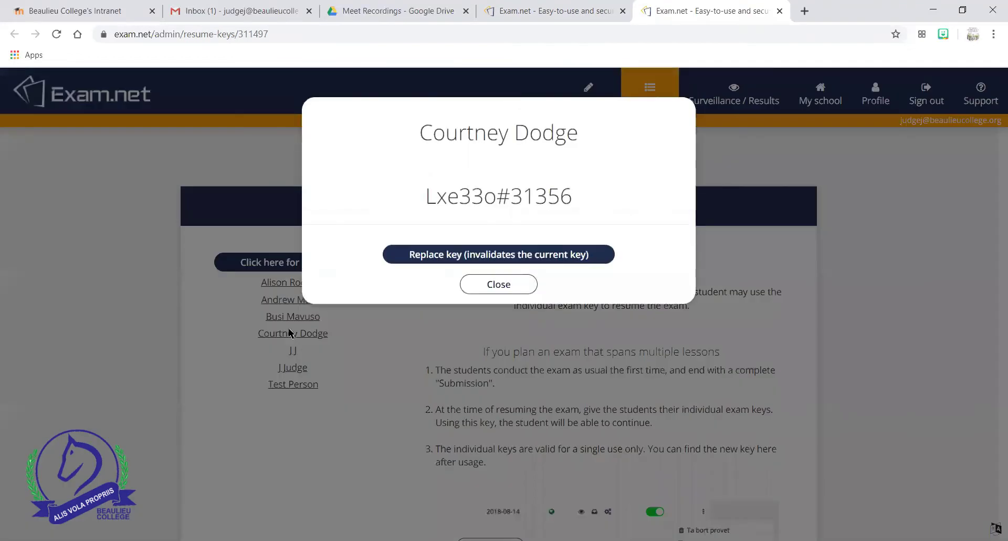
{"action": "left_click", "coordinate": [522, 283]}
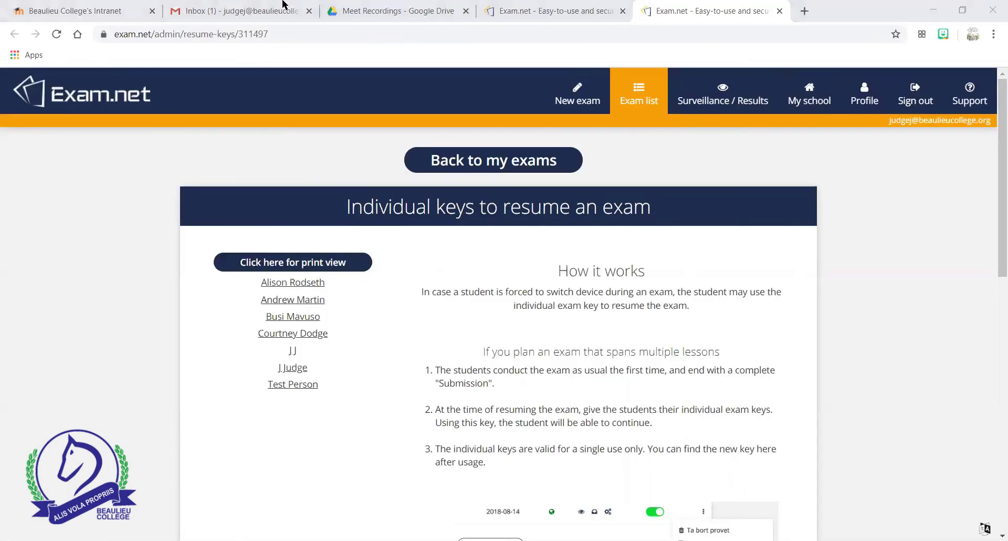
{"action": "left_click", "coordinate": [550, 7]}
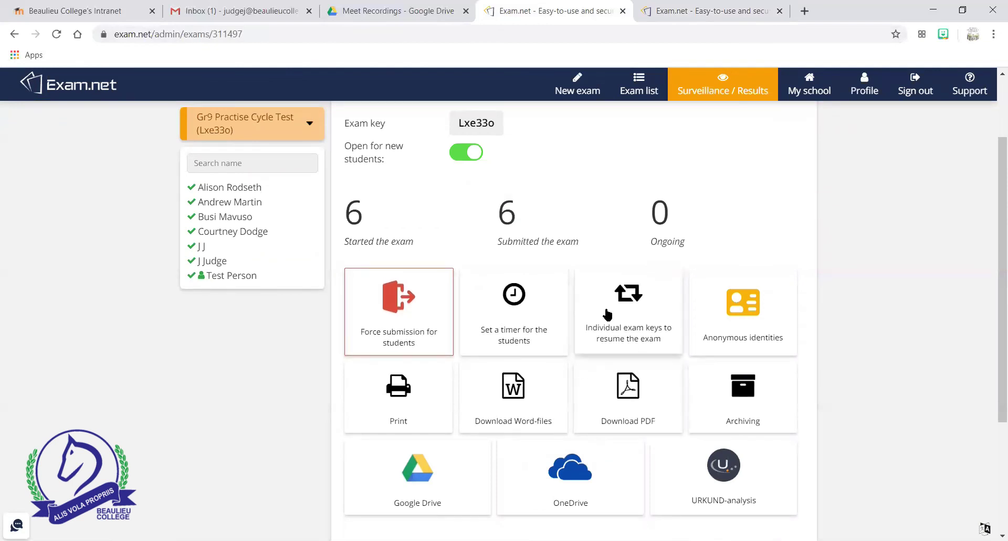
Open the first listed student's exam record and examine its submission status and available actions
{"action": "mouse_move", "coordinate": [191, 187]}
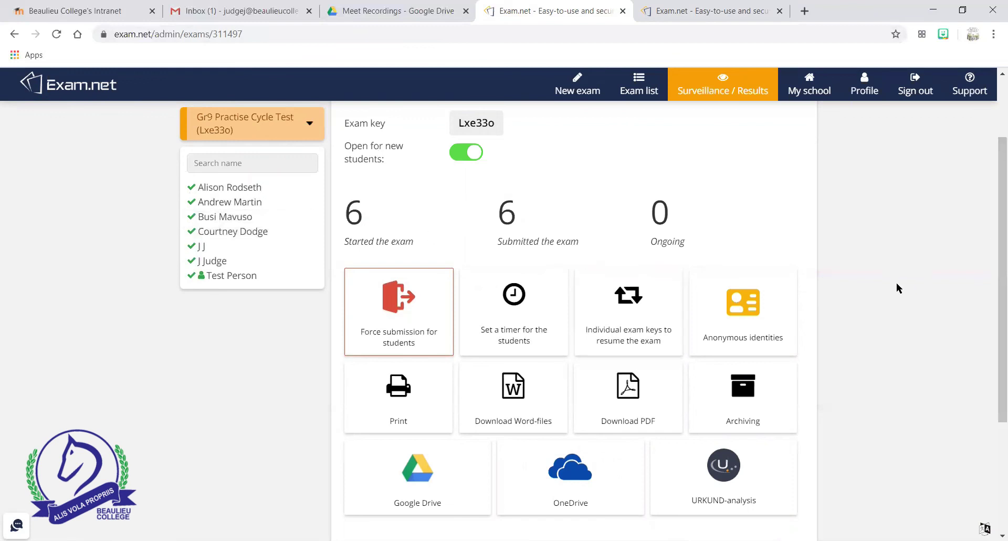
{"action": "left_click", "coordinate": [216, 188]}
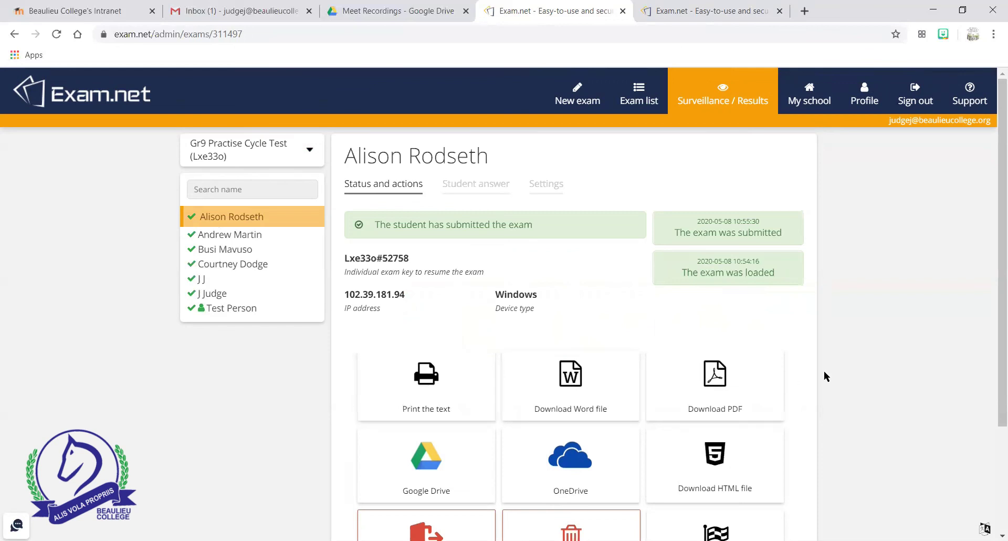
{"action": "mouse_move", "coordinate": [999, 174]}
{"action": "left_mouse_down"}
{"action": "mouse_move", "coordinate": [999, 275]}
{"action": "mouse_move", "coordinate": [986, 188]}
{"action": "left_mouse_up"}
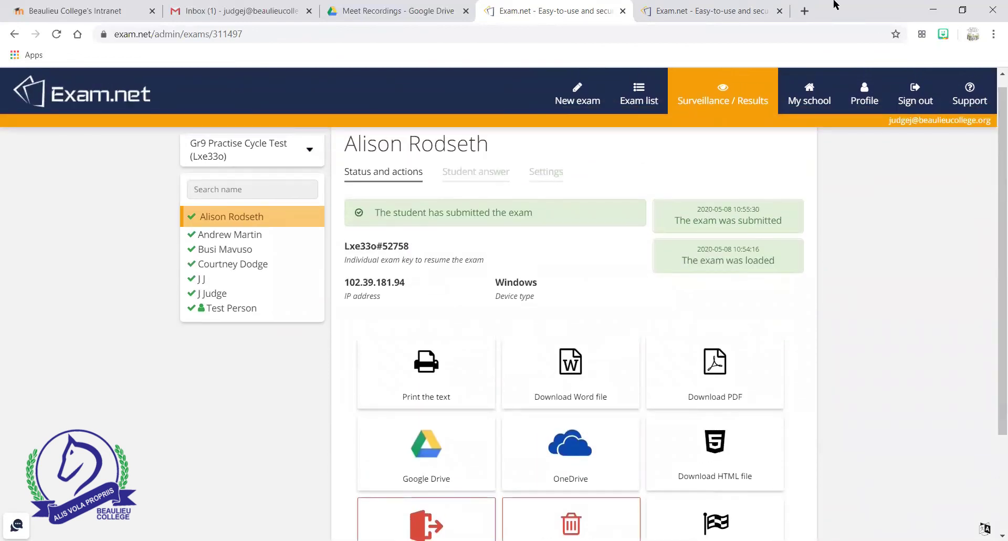